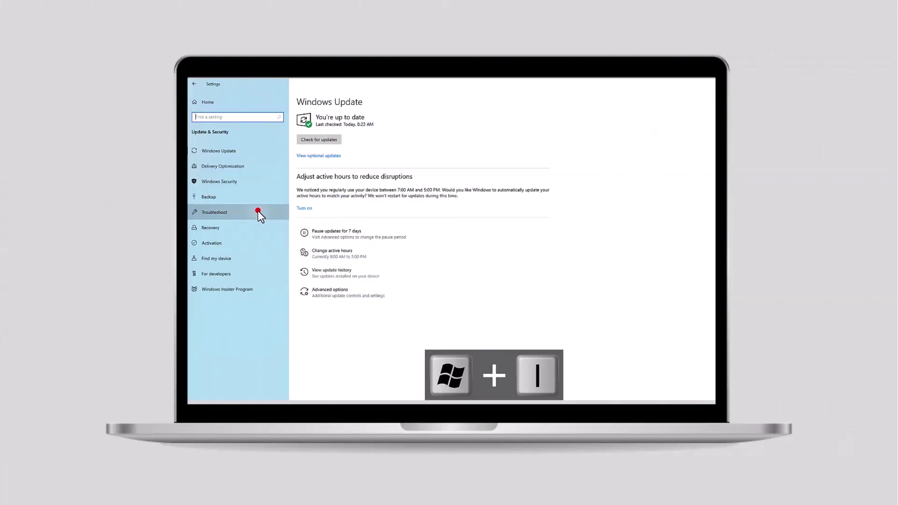
View the additional troubleshooters, pick a backup drive, and show the Start menu's restart options.
left_click(259, 213)
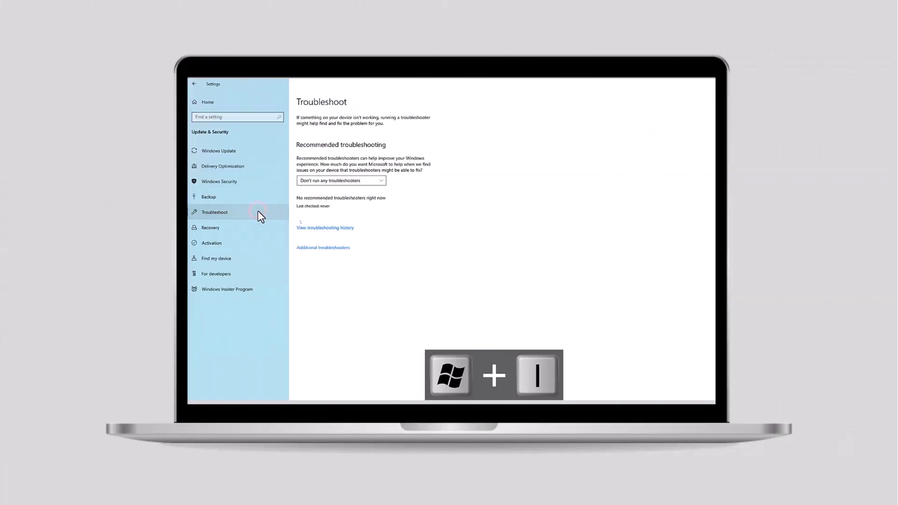
left_click(306, 247)
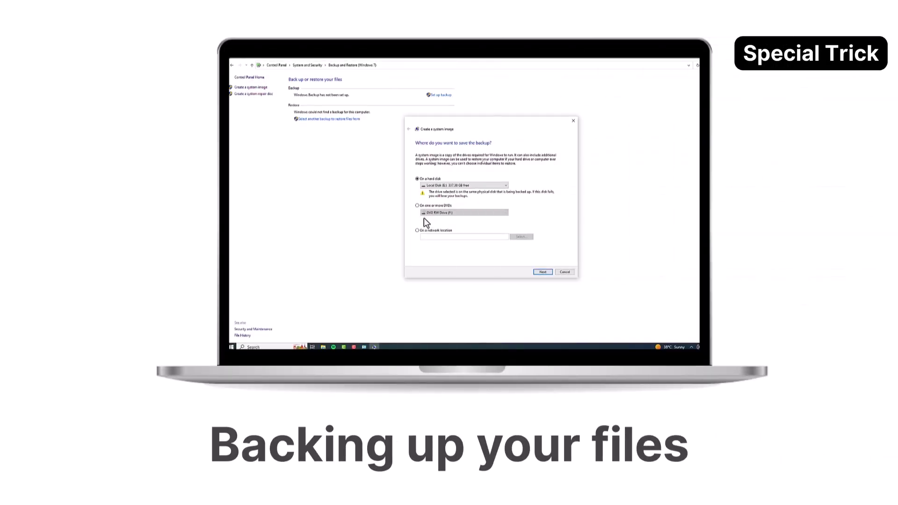
left_click(403, 184)
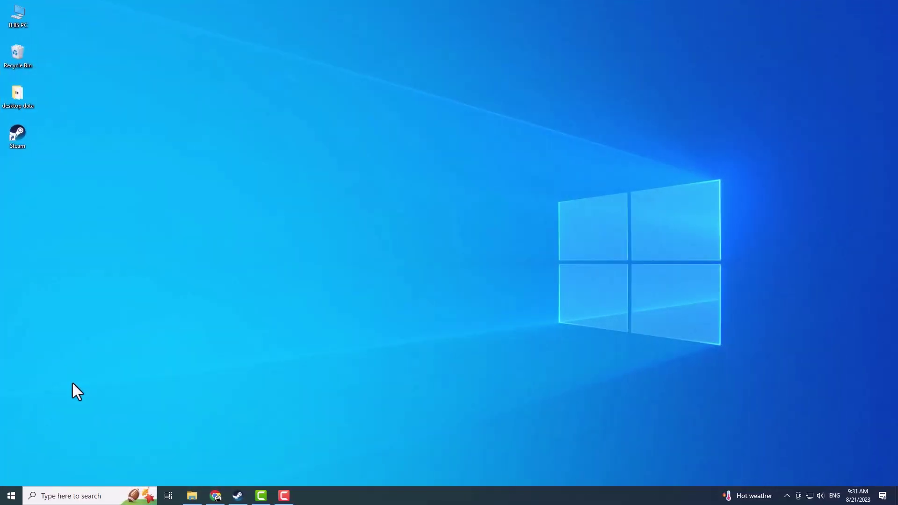
left_click(11, 496)
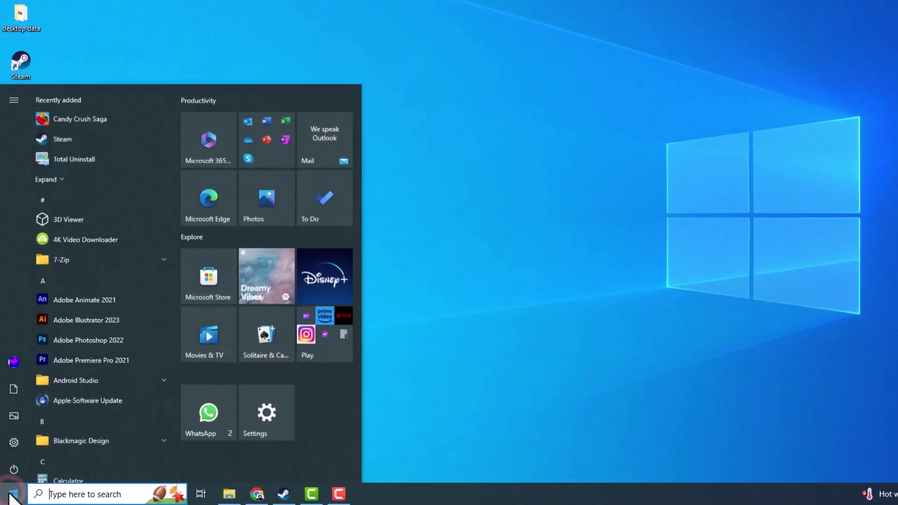
left_click(11, 471)
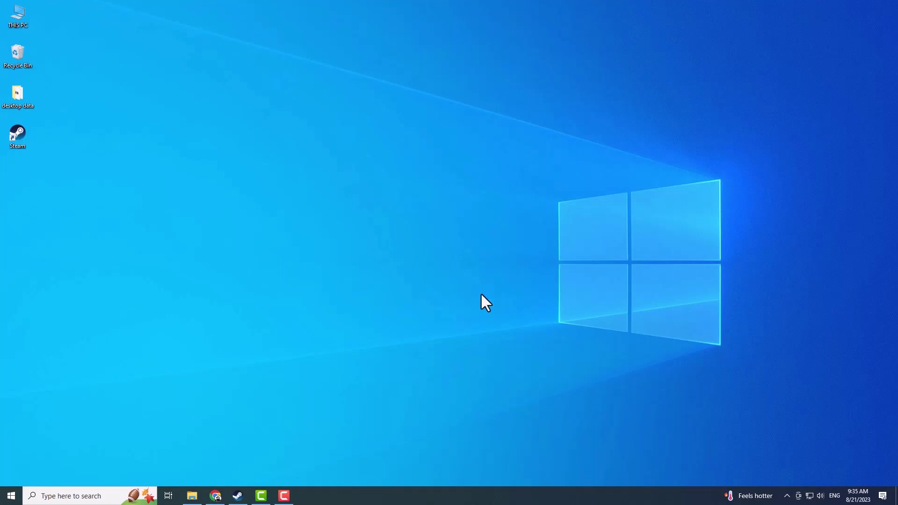
Run the Search and Indexing troubleshooter from Settings > Update & Security > Troubleshoot.
key("super+i")
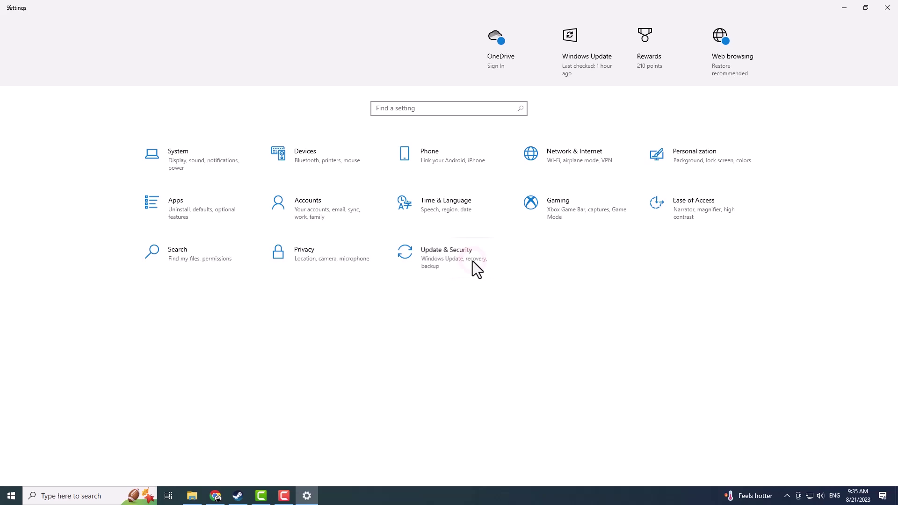
left_click(474, 261)
left_click(129, 238)
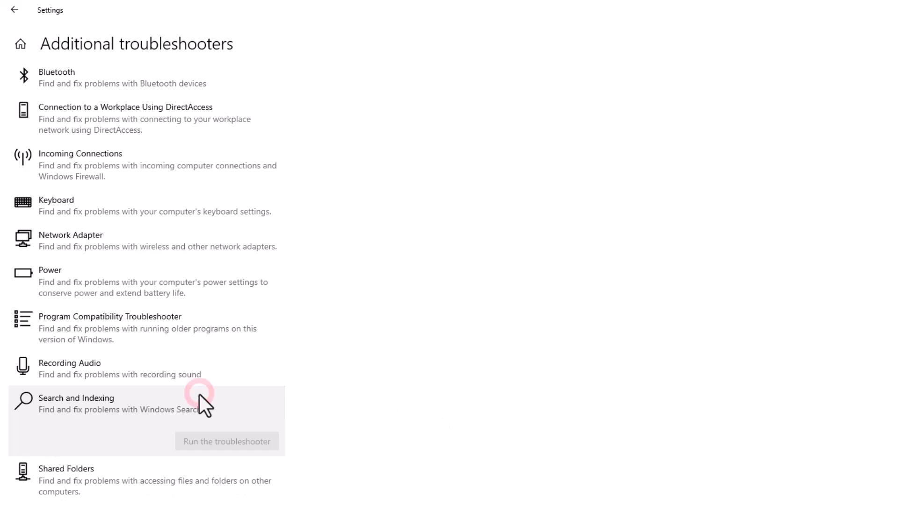
left_click(228, 439)
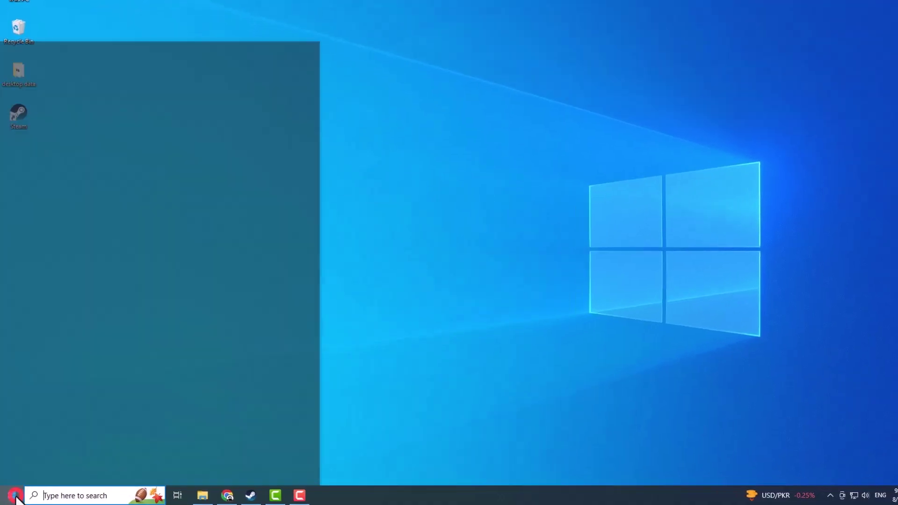
Launch Command Prompt from Start's Windows System folder using Run as administrator.
scroll(118, 383, "down", 15)
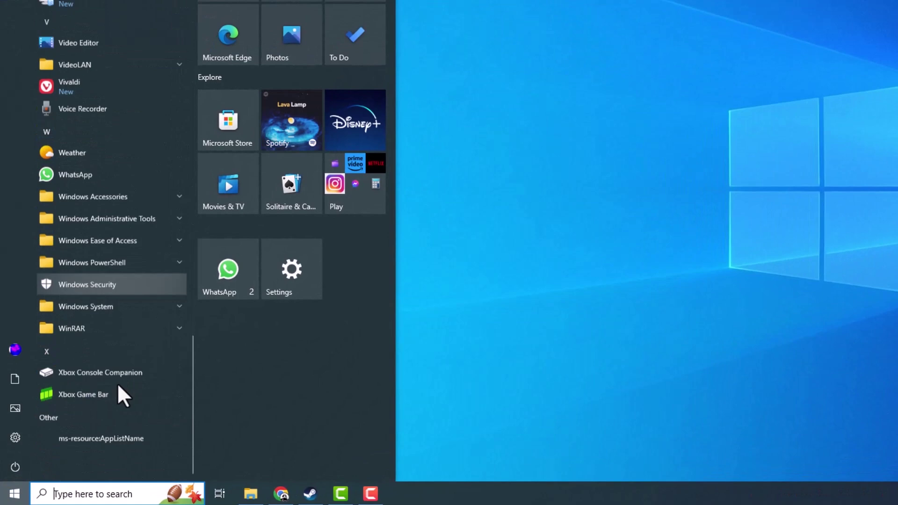
left_click(122, 311)
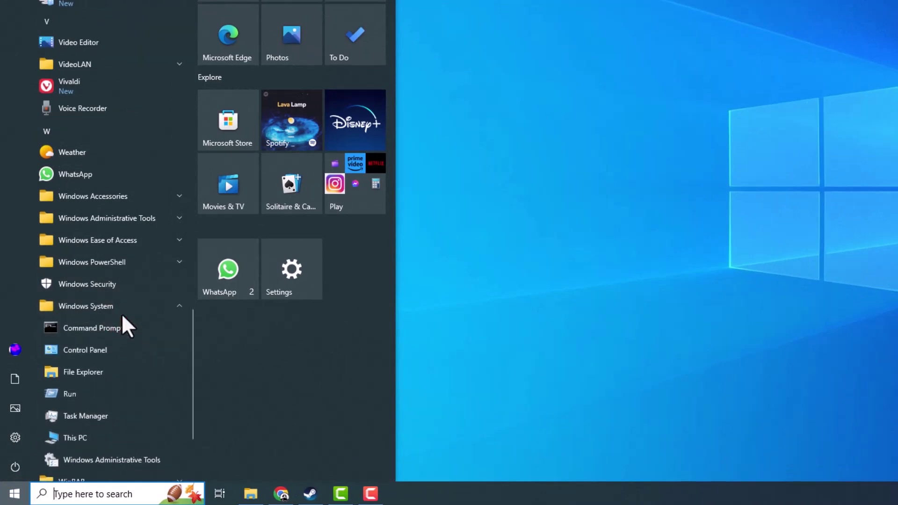
right_click(124, 333)
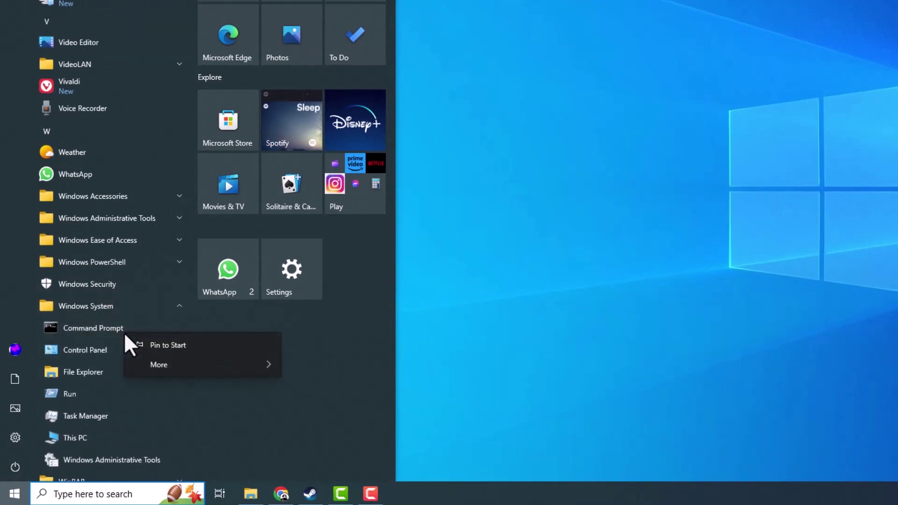
left_click(140, 365)
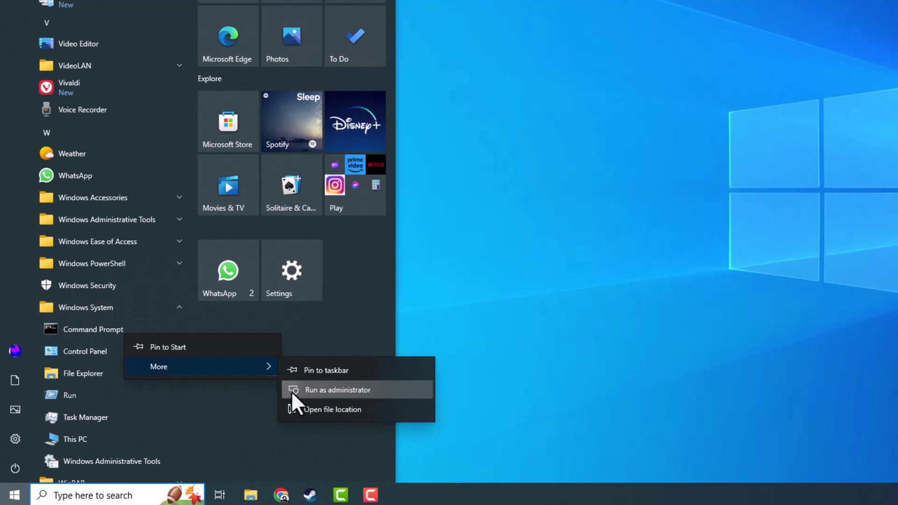
left_click(292, 390)
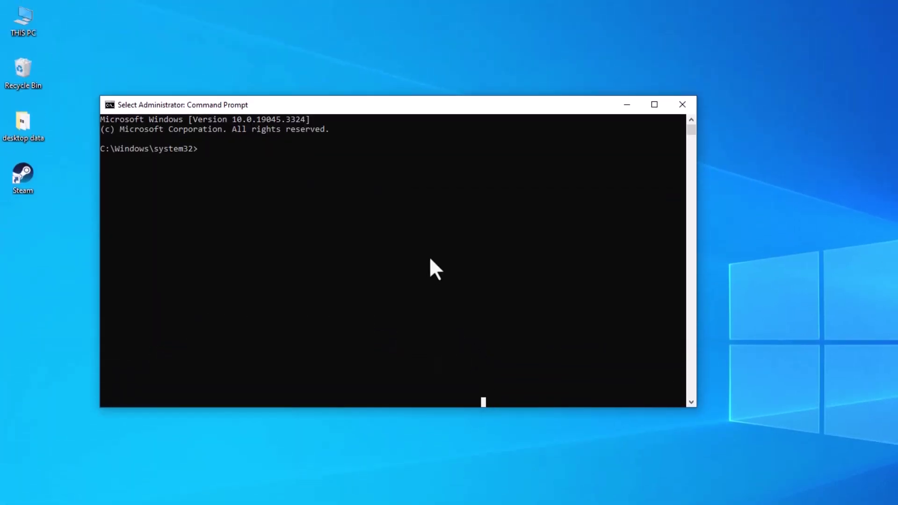
Enter 'sfc/scan' at the administrator prompt to start the system file check.
type("sfc/sc")
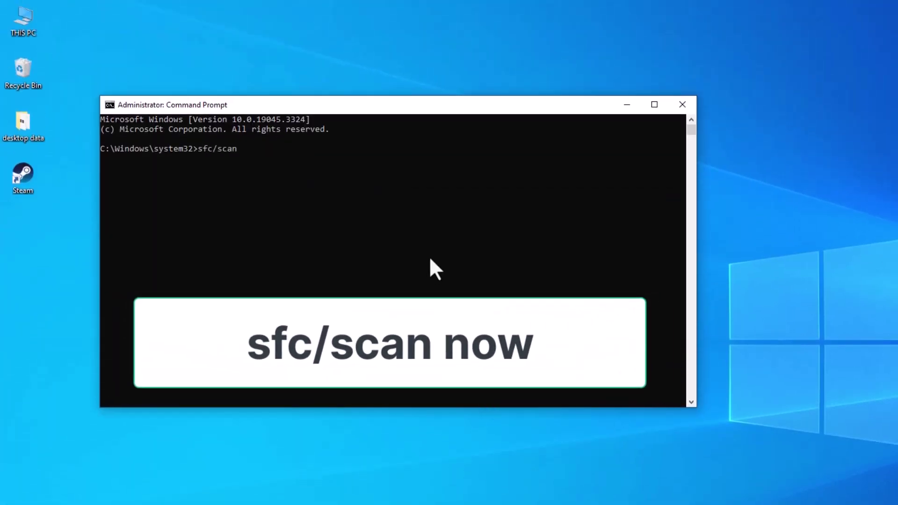
type("an")
key("Return")
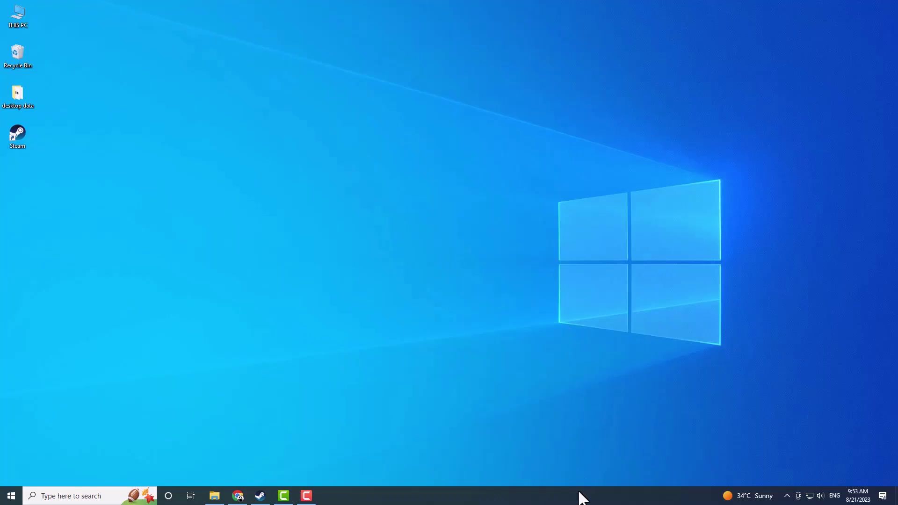
Open Task Manager from the taskbar and end the Cortana process.
right_click(580, 496)
left_click(587, 447)
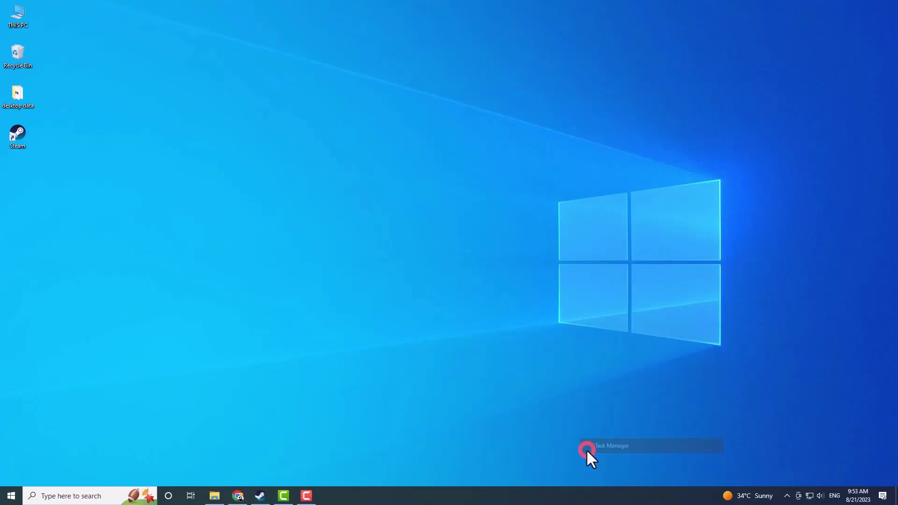
scroll(247, 304, "down", 1)
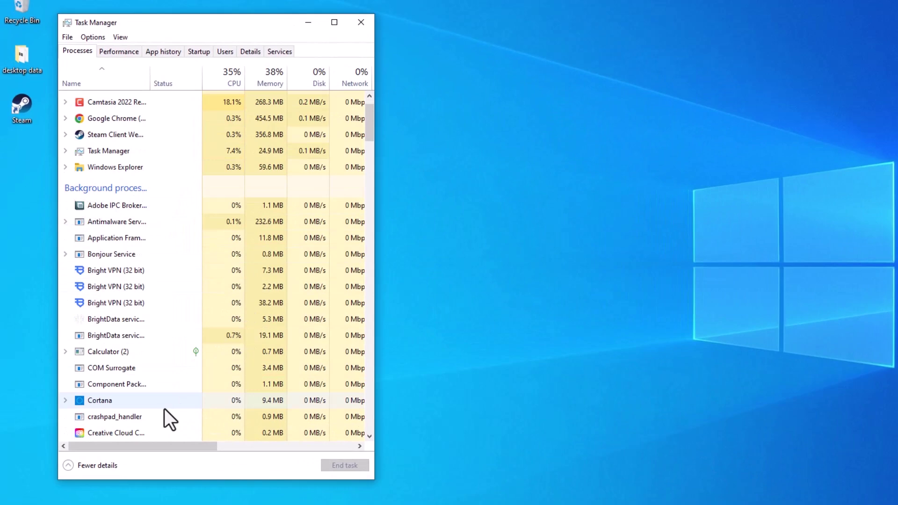
right_click(164, 409)
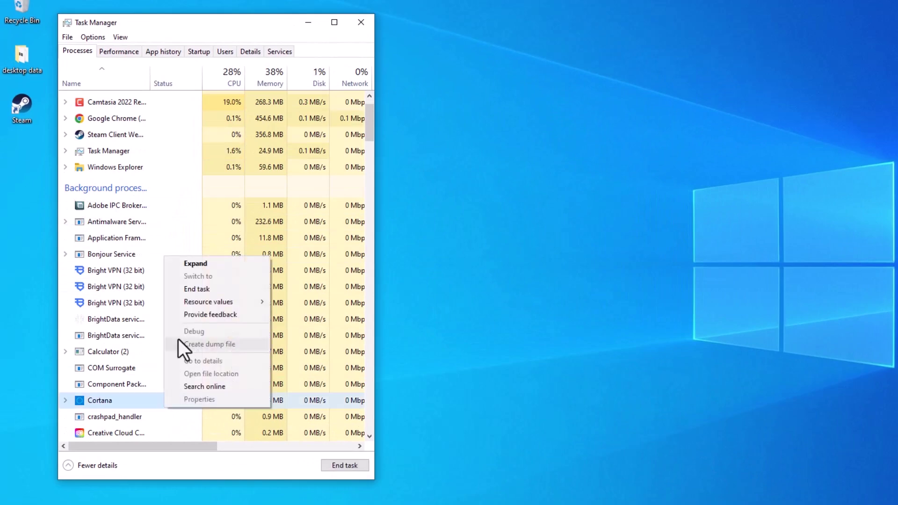
left_click(190, 289)
End the Search background process in Task Manager.
scroll(183, 384, "down", 4)
scroll(182, 405, "down", 8)
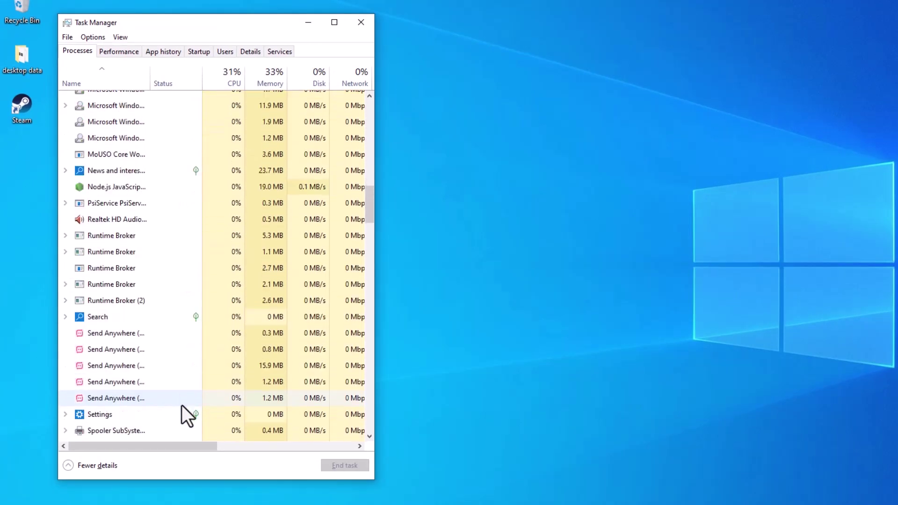
right_click(149, 318)
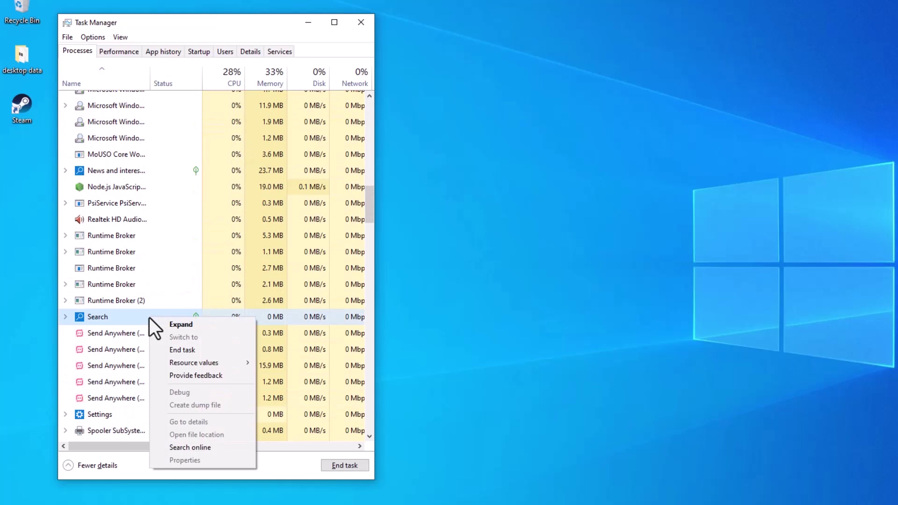
left_click(183, 350)
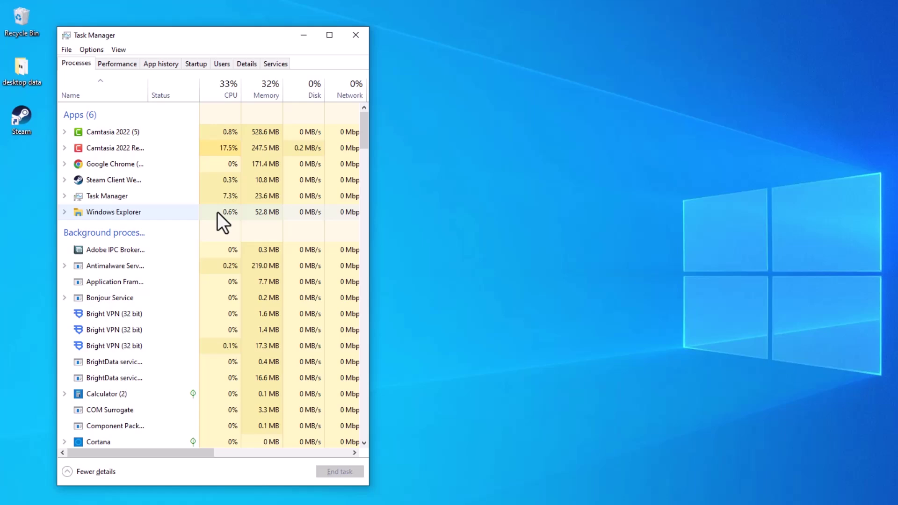
Restart the Windows Explorer process from Task Manager's Processes list.
right_click(151, 215)
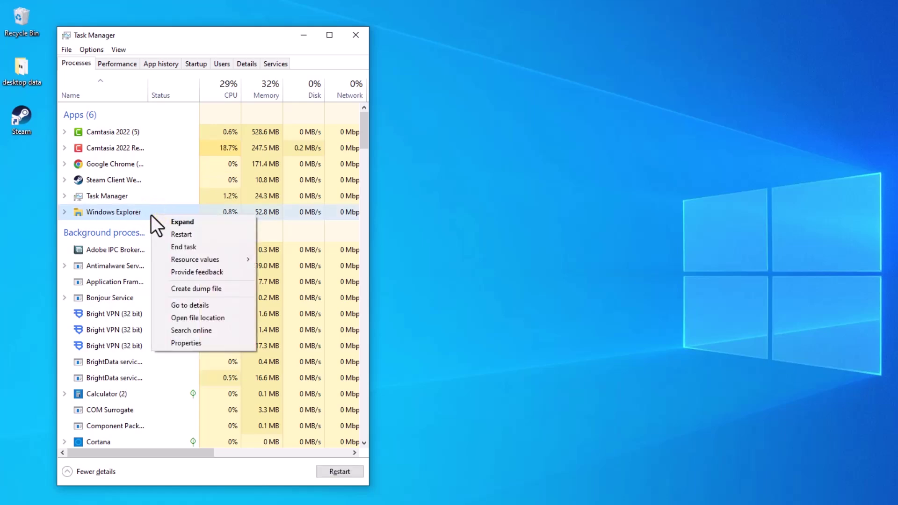
left_click(160, 234)
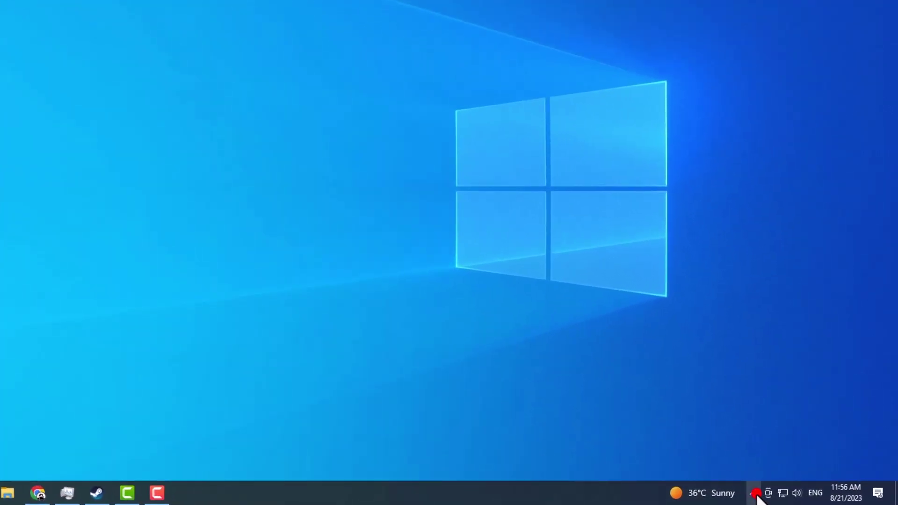
Reveal the hidden tray icons and bring up Windows Security's Run quick scan option.
left_click(753, 494)
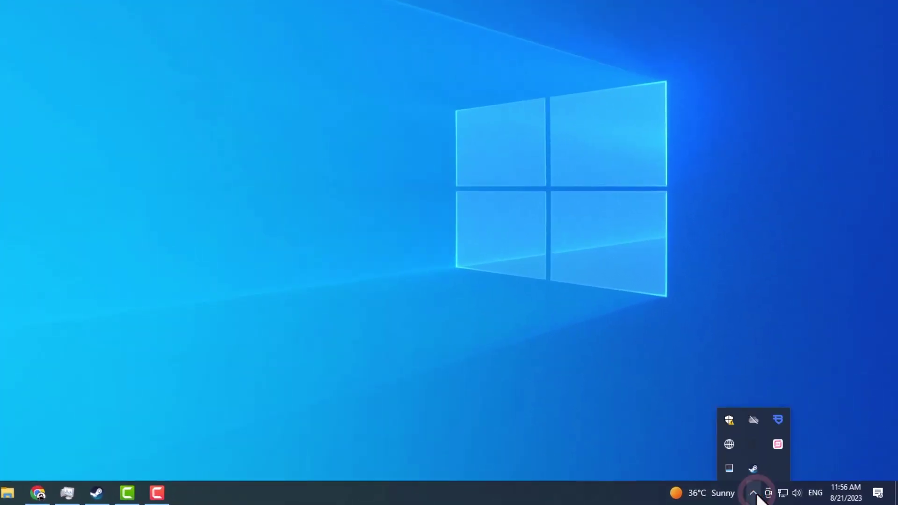
right_click(729, 420)
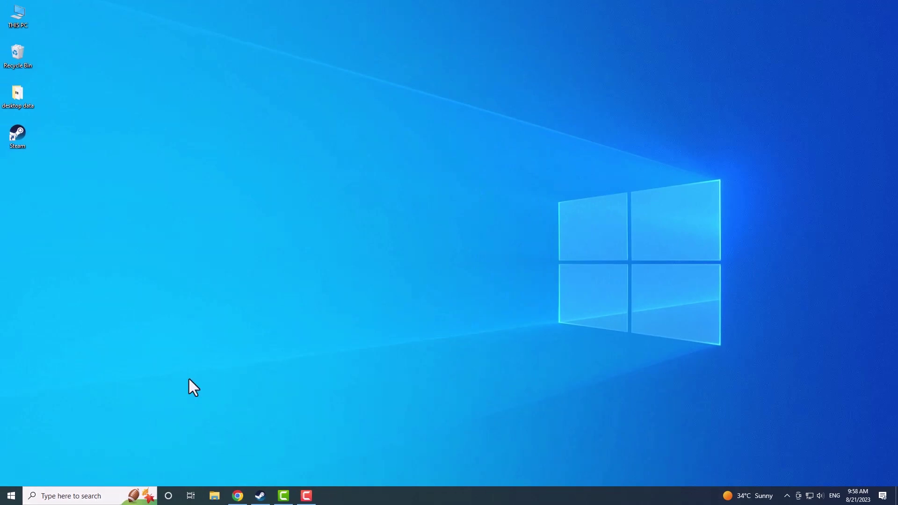
Launch the services.msc console from the Run dialog.
key("super+r")
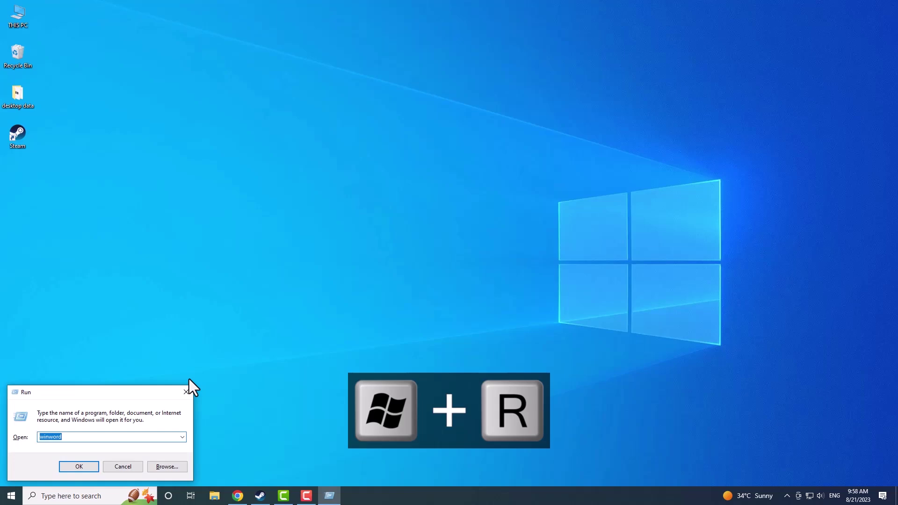
type("service")
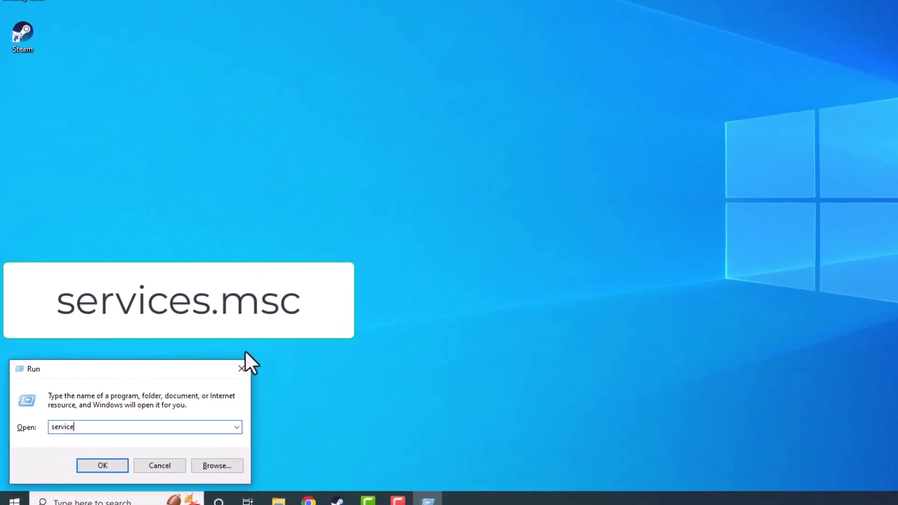
type("s.msc")
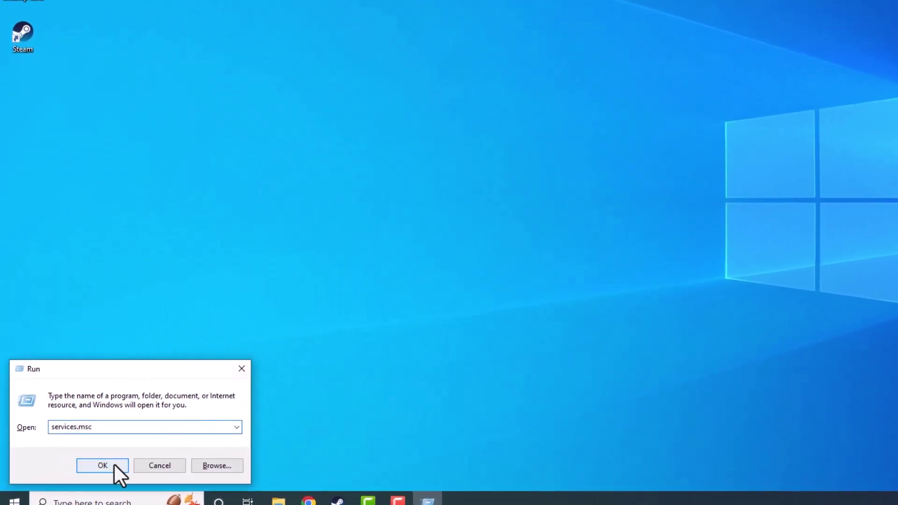
left_click(114, 464)
In the Windows Search service properties, change Startup type to Automatic.
scroll(443, 267, "down", 20)
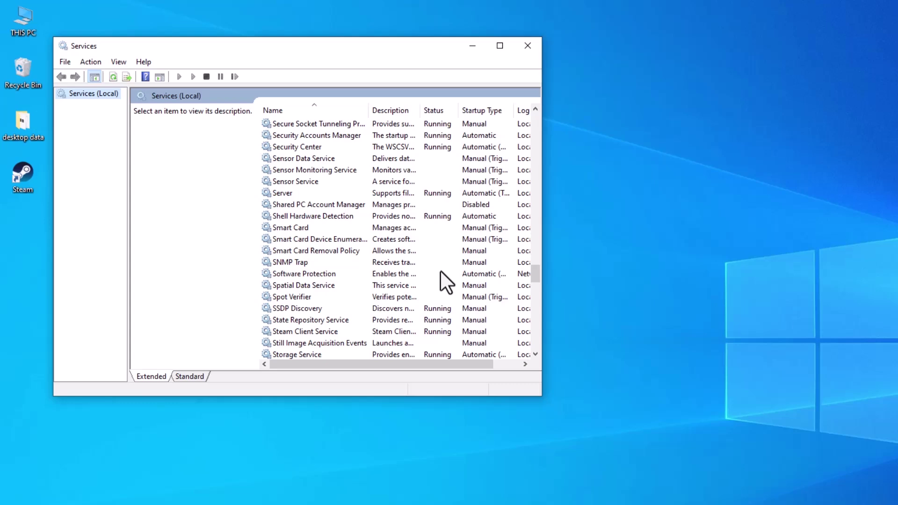
scroll(441, 271, "down", 20)
left_click(430, 284)
double_click(429, 284)
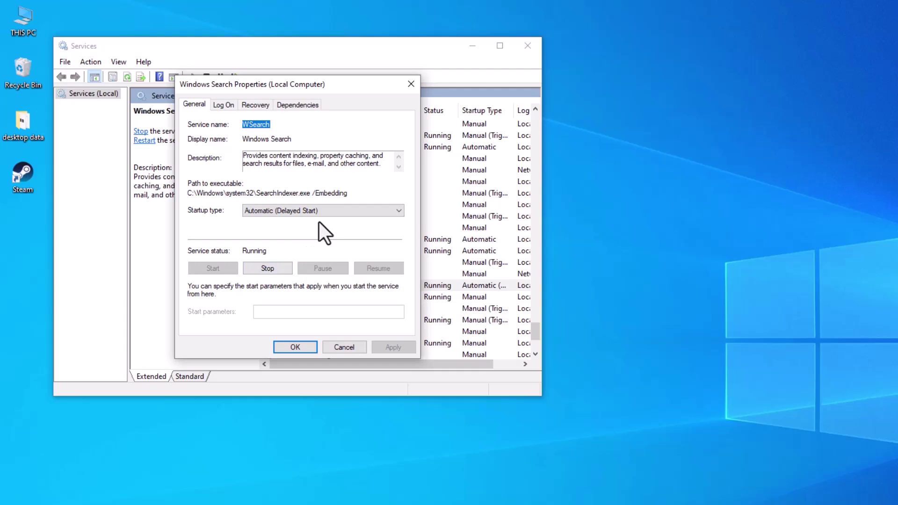
left_click(329, 209)
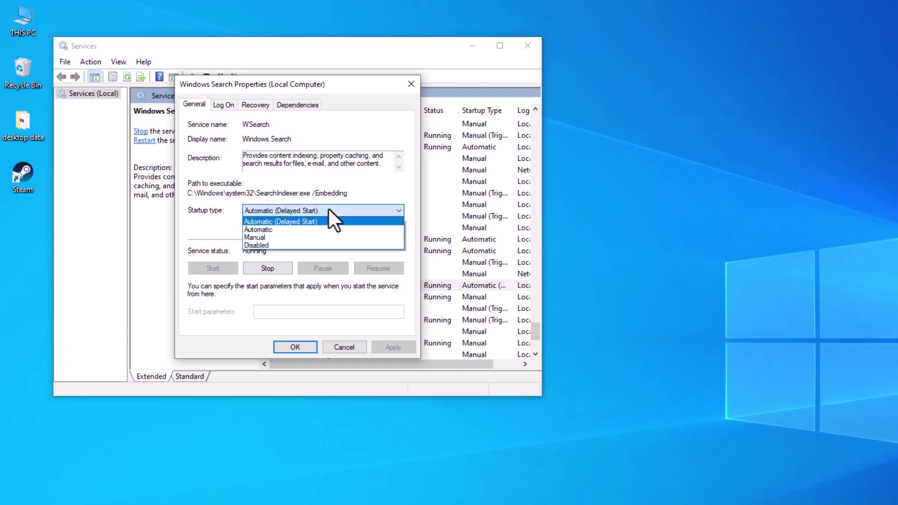
left_click(307, 229)
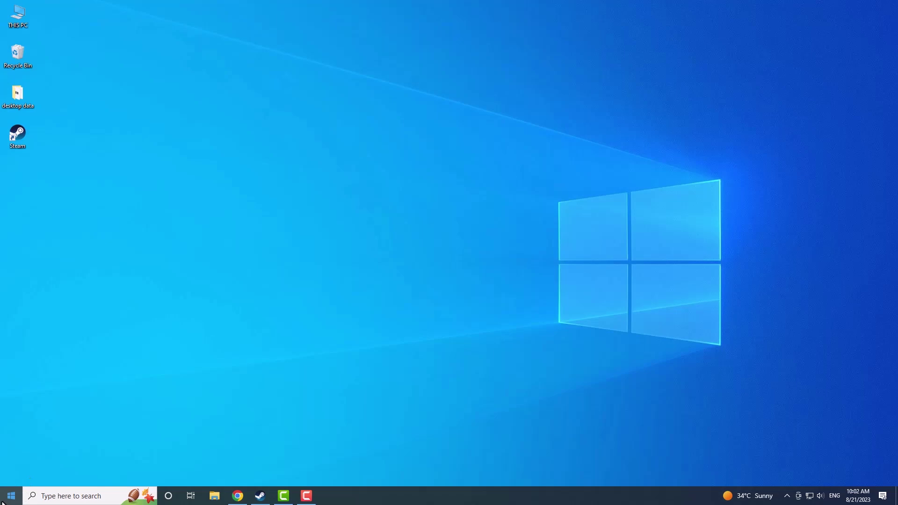
Open Control Panel's Indexing Options, go to Advanced, and click Rebuild.
left_click(11, 495)
scroll(70, 427, "down", 15)
left_click(70, 352)
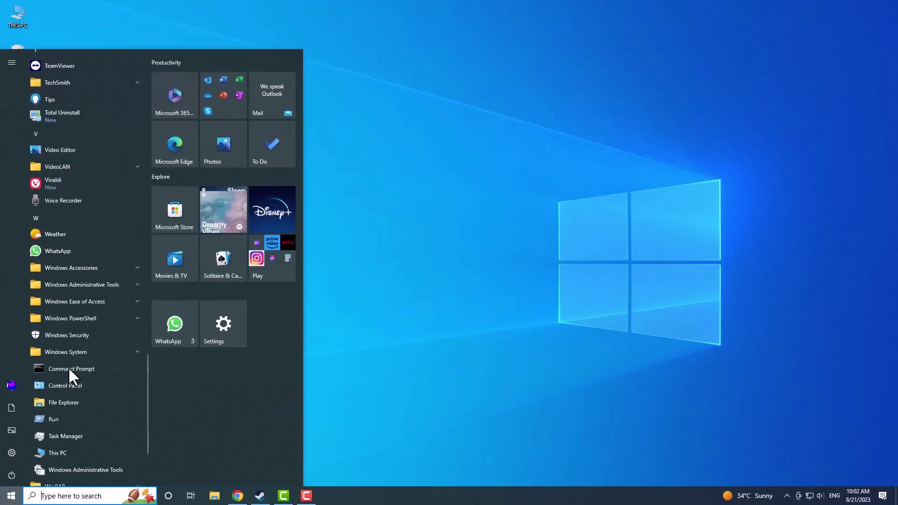
left_click(62, 384)
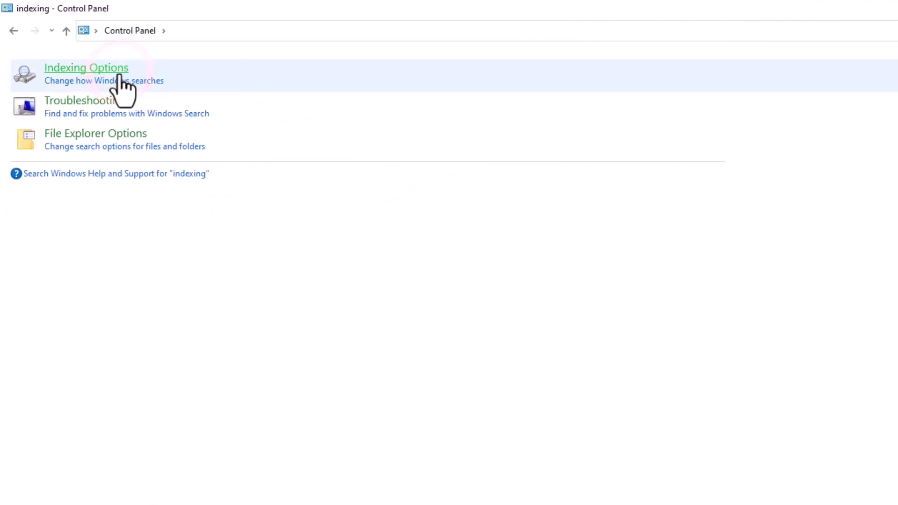
left_click(154, 363)
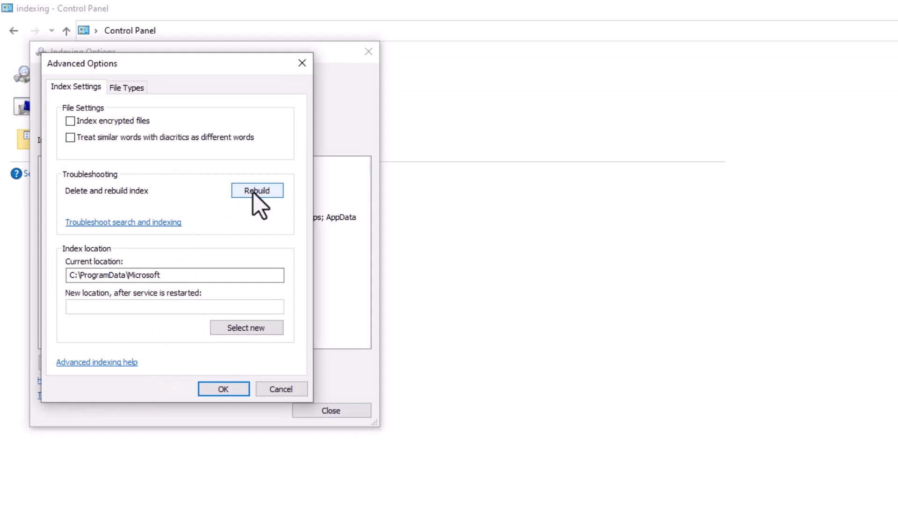
left_click(257, 190)
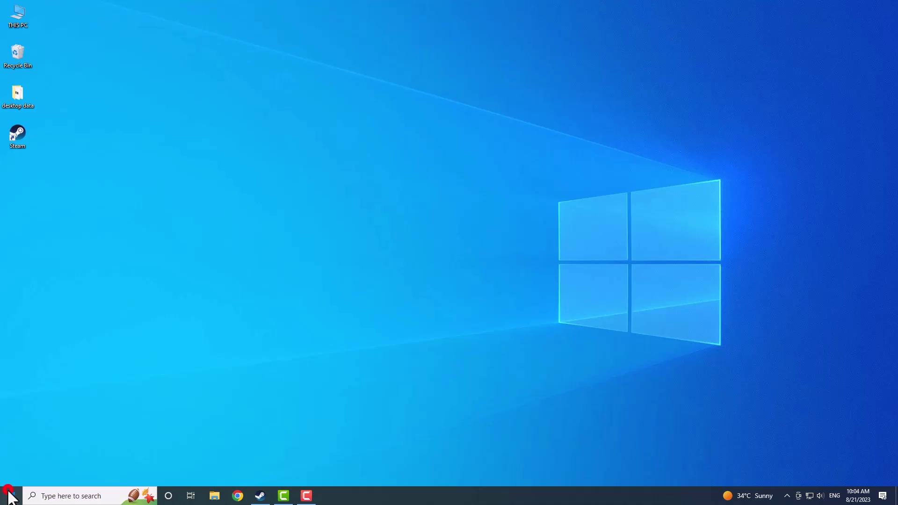
Click Get started under Reset this PC on the Update & Security Recovery page.
left_click(11, 494)
left_click(11, 454)
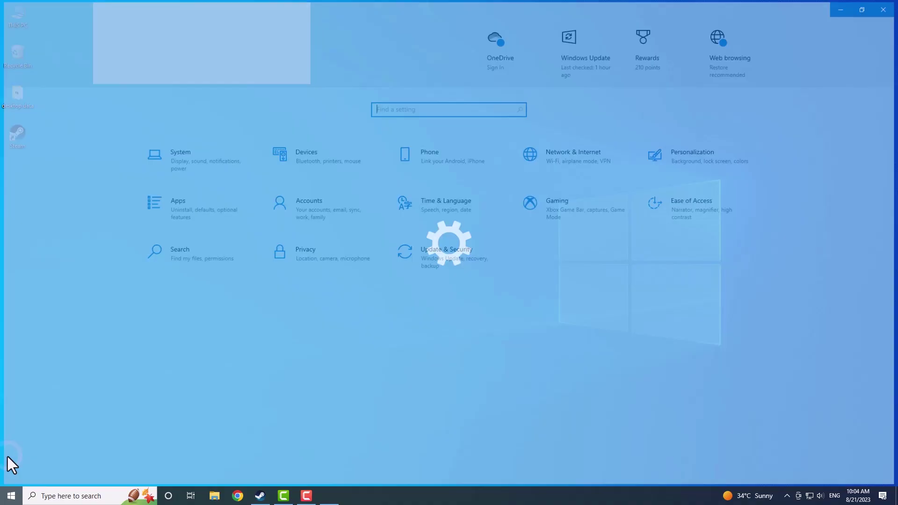
left_click(425, 258)
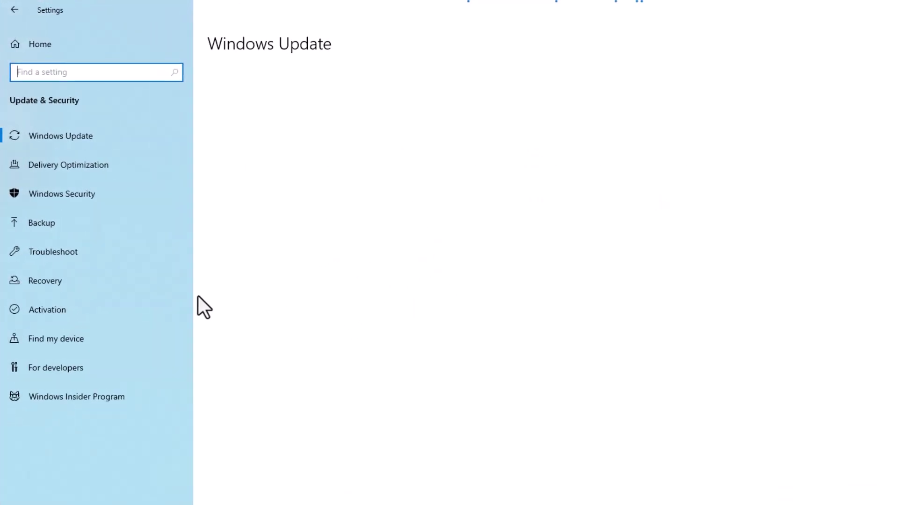
left_click(136, 289)
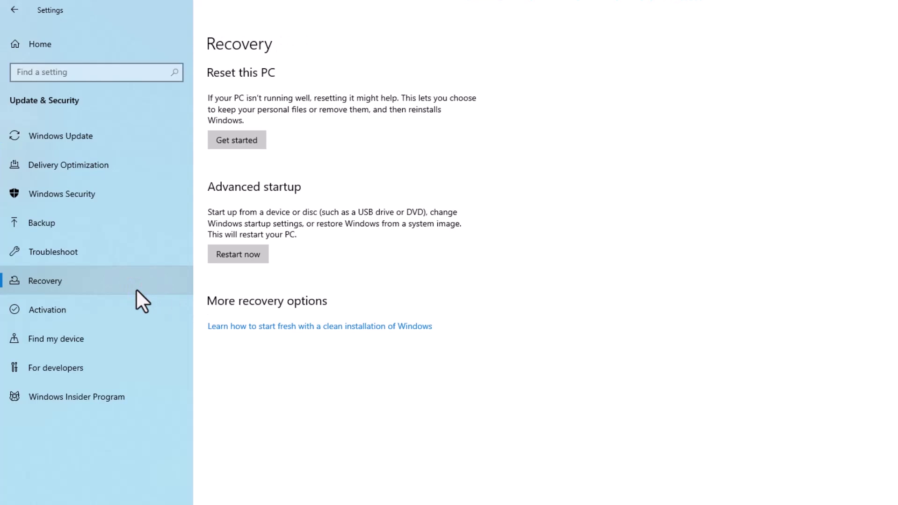
left_click(236, 141)
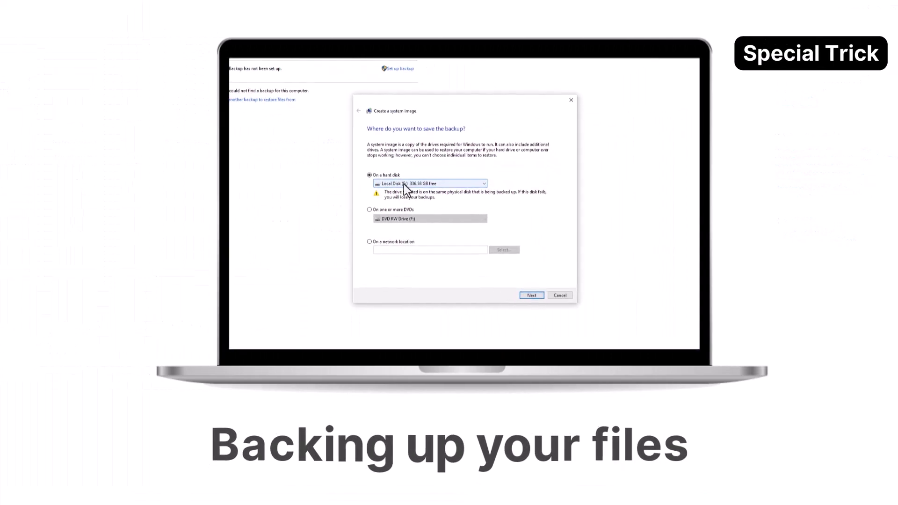
List the backup drives, then open Control Panel > System and Security > Backup and Restore (Windows 7).
left_click(427, 185)
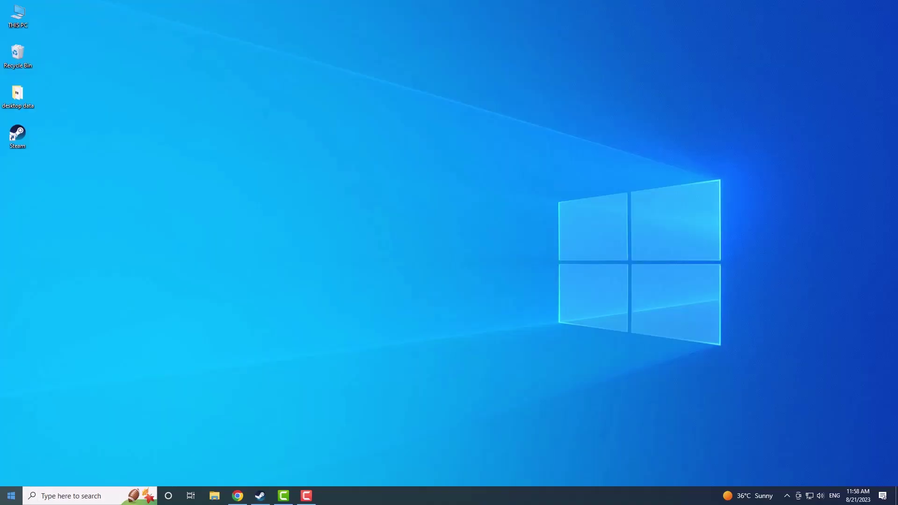
left_click(11, 496)
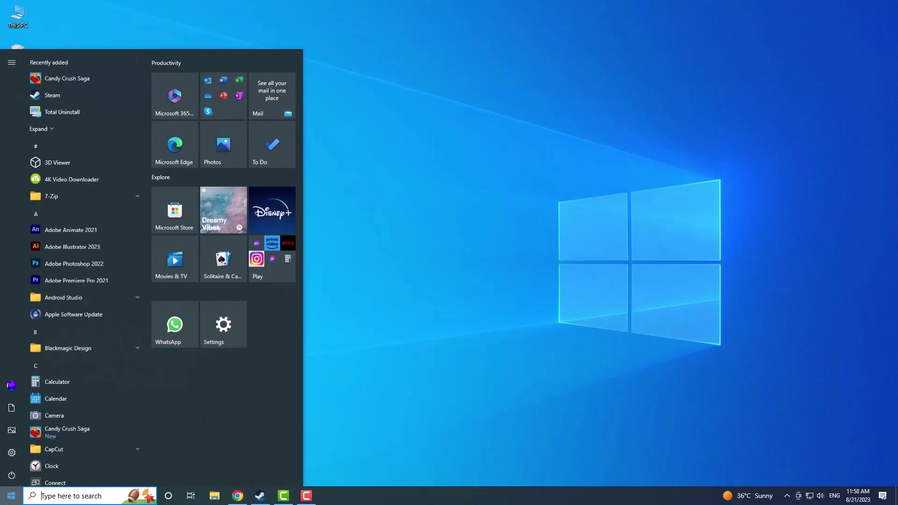
scroll(85, 361, "down", 15)
left_click(90, 387)
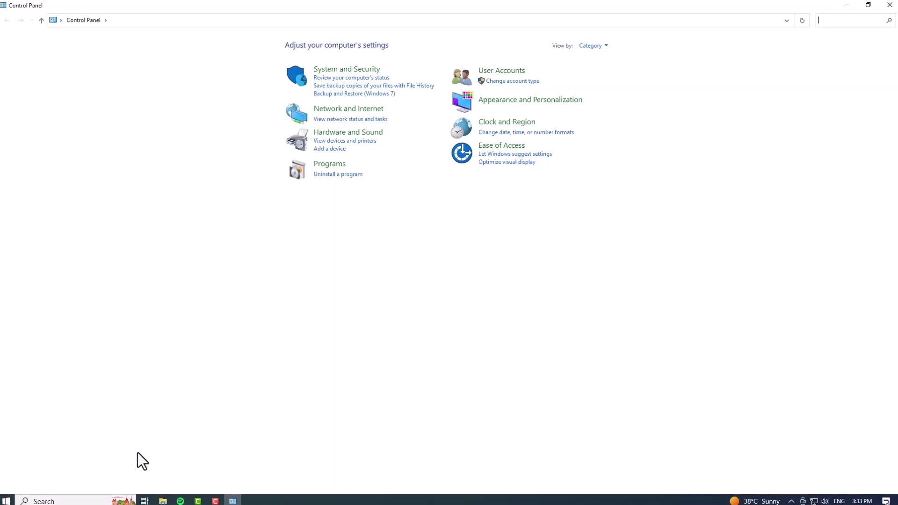
left_click(354, 96)
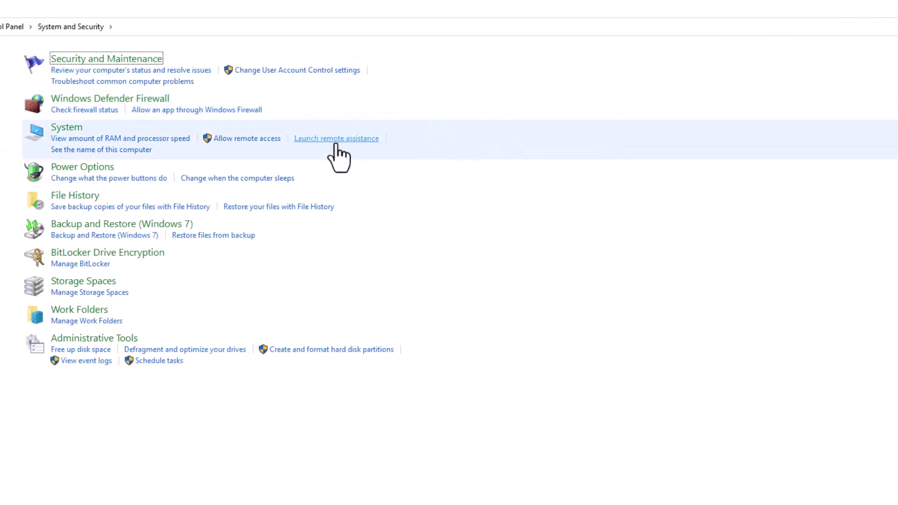
left_click(100, 230)
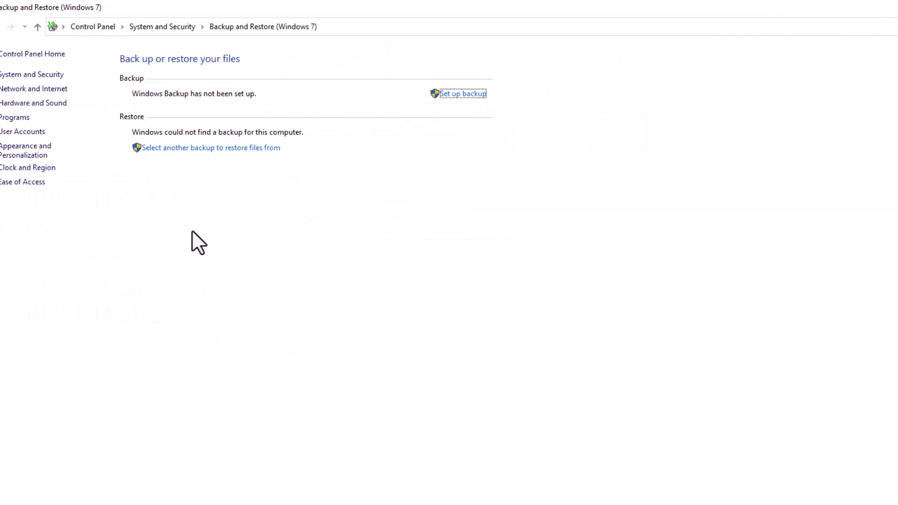
Start a system image backup to UEFI_NTFS (G:) and advance to the confirmation page.
left_click(71, 76)
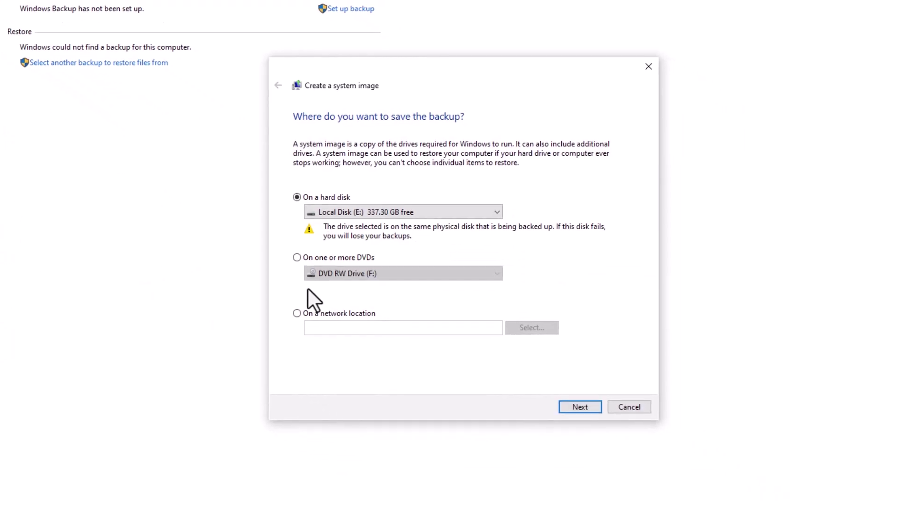
left_click(356, 208)
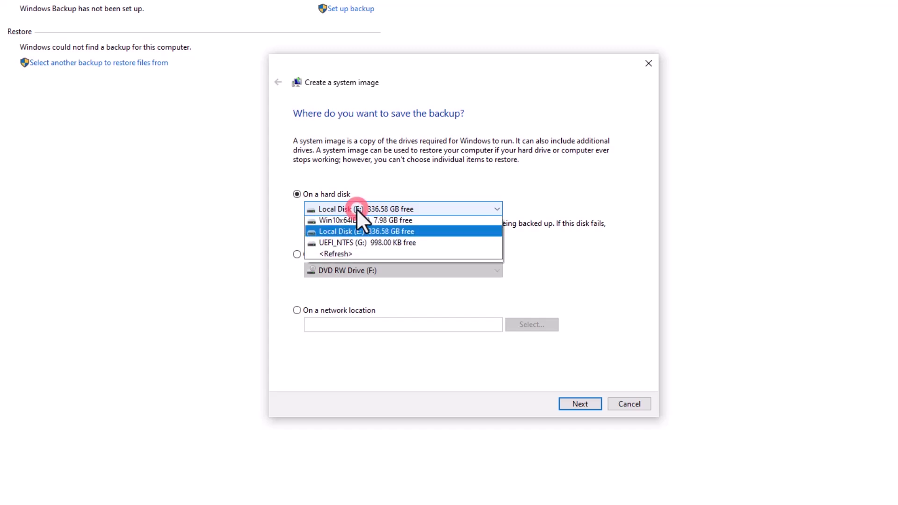
left_click(368, 248)
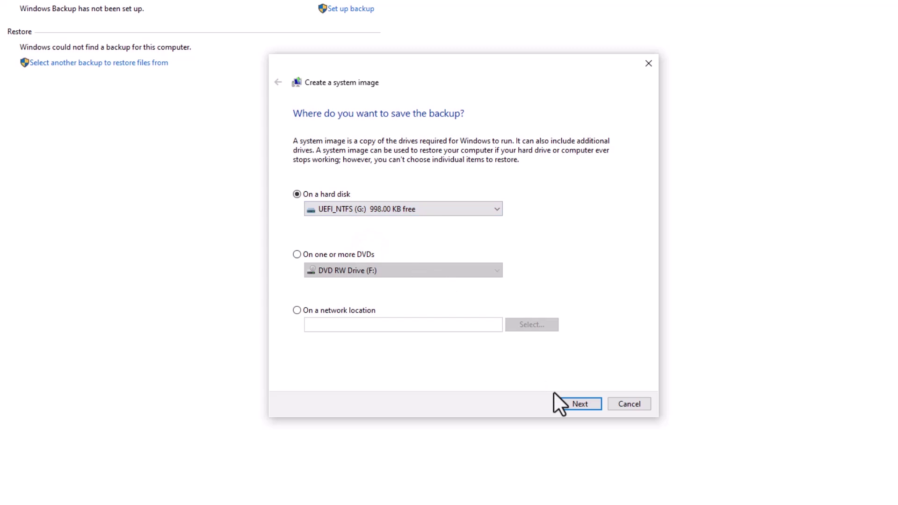
left_click(567, 406)
left_click(567, 401)
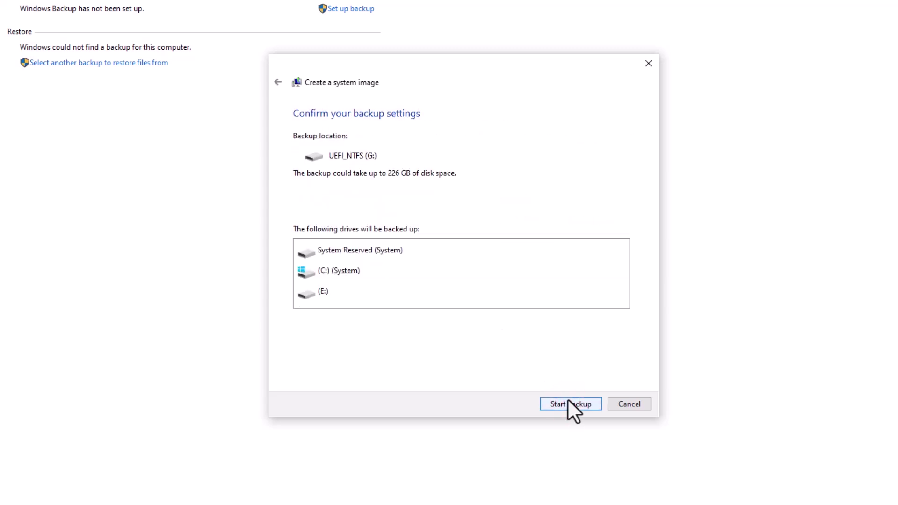
Start the system image backup to UEFI_NTFS (G:) and let it run.
left_click(568, 401)
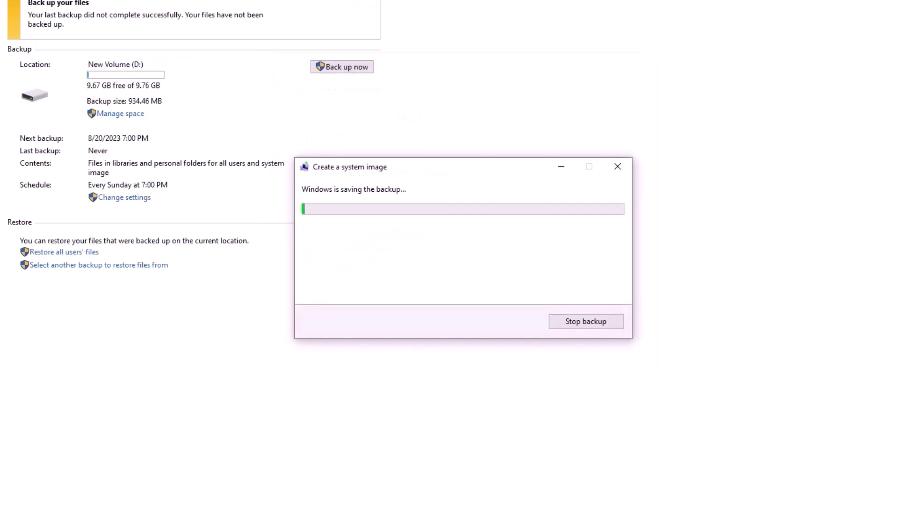